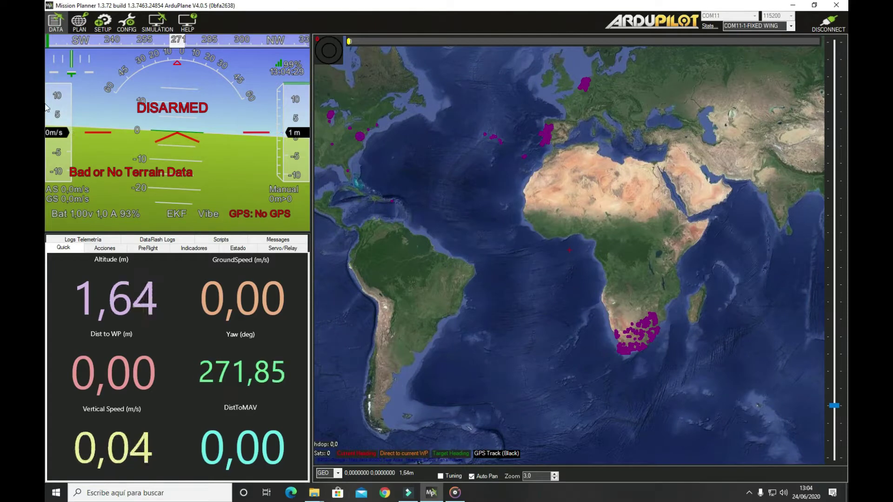
# - Open the radio calibration page in the mandatory hardware setup to examine the receiver channel levels
pyautogui.click(103, 21)
pyautogui.click(87, 56)
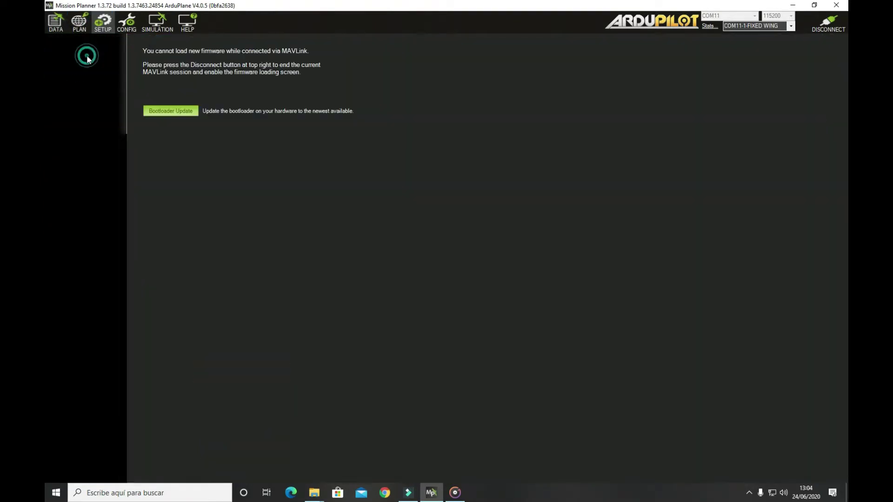
pyautogui.click(97, 96)
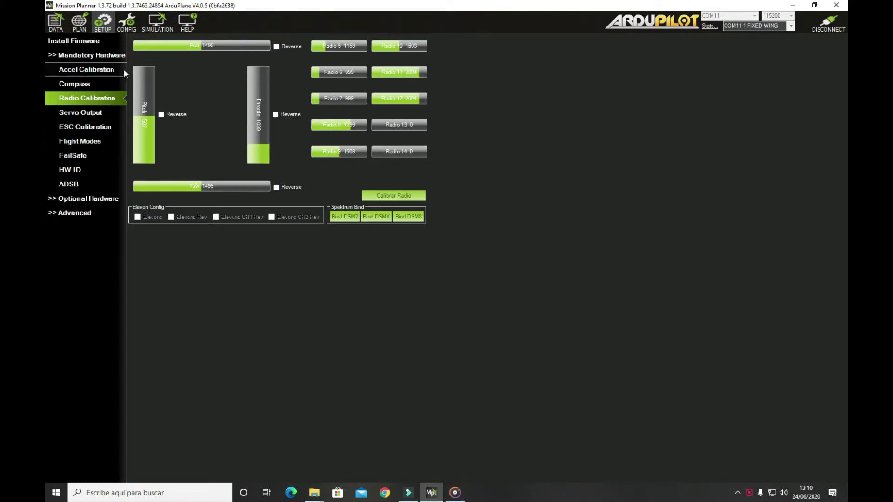
# - Open the full parameter list in the configuration area and search it for "rssi"
pyautogui.click(126, 22)
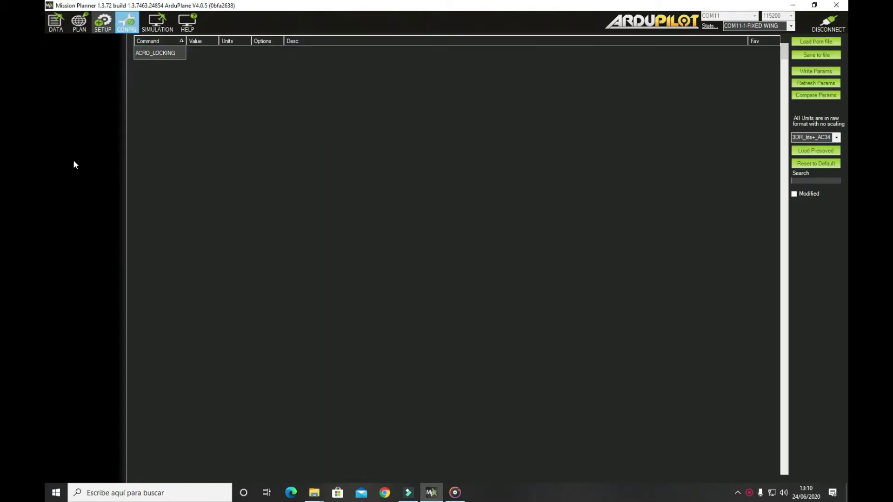
pyautogui.click(81, 130)
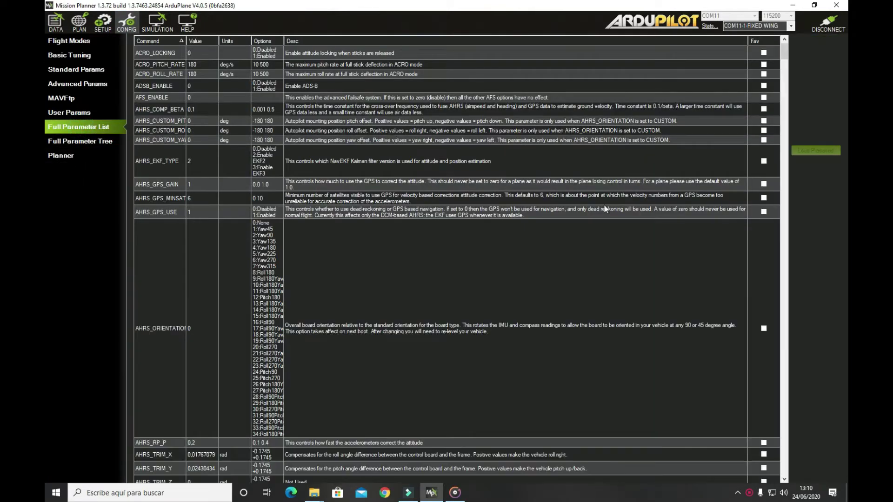
pyautogui.click(811, 180)
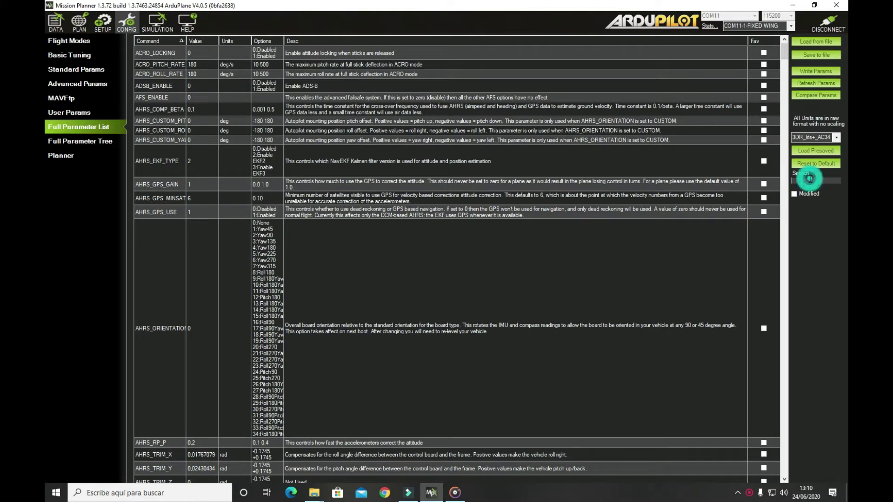
pyautogui.write('rssi')
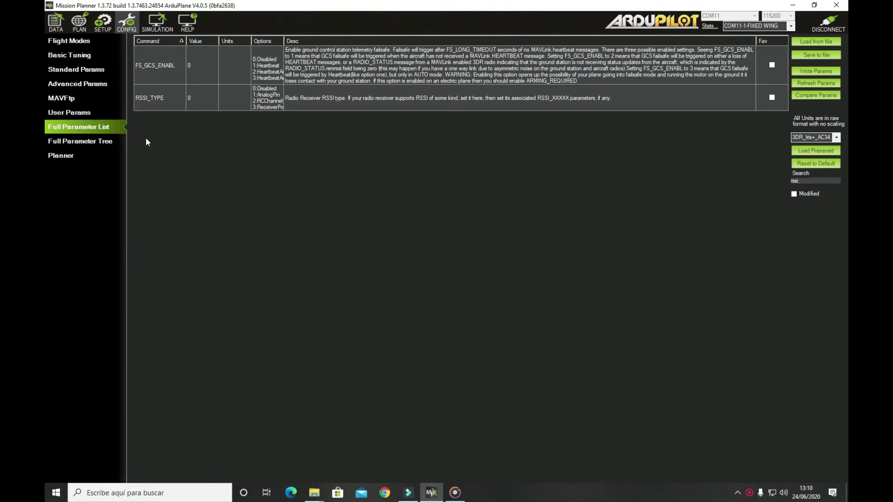
# - Set the RSSI_TYPE parameter to 2, the RC channel option
pyautogui.click(142, 103)
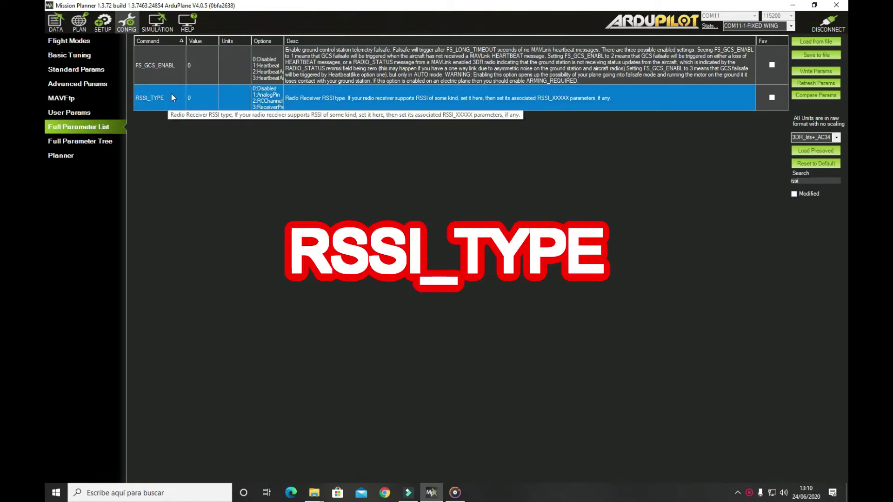
pyautogui.click(196, 96)
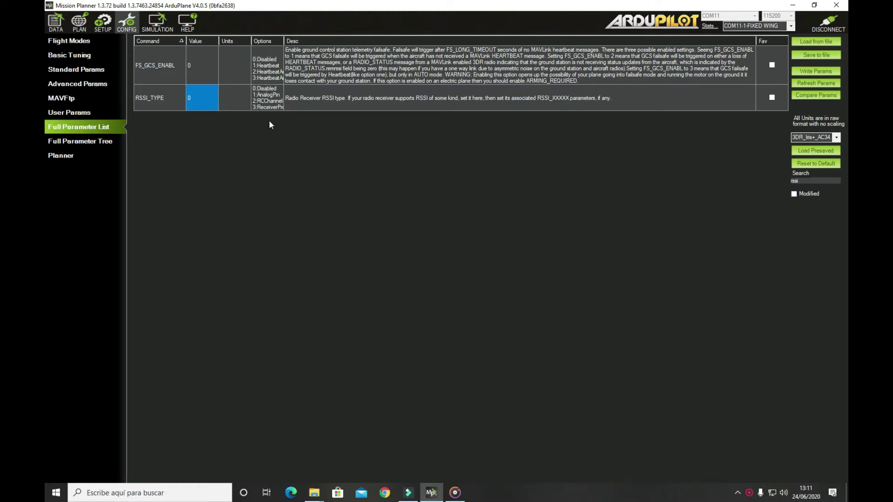
pyautogui.click(268, 102)
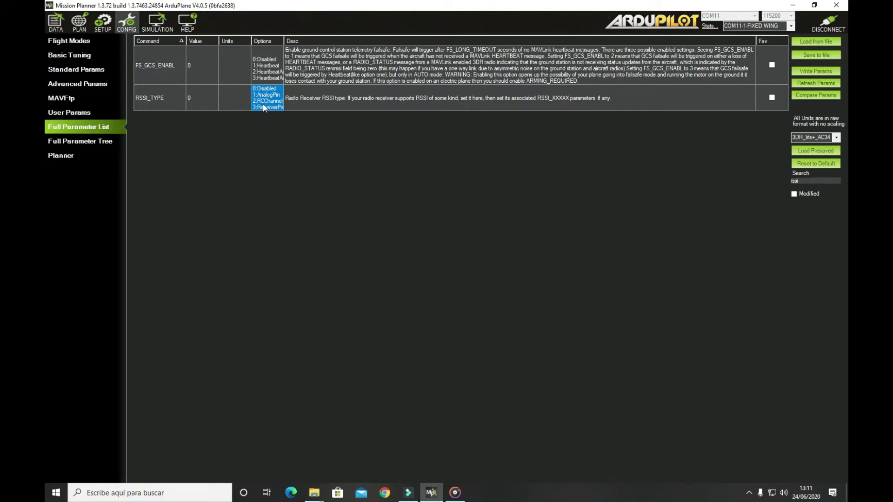
pyautogui.click(207, 98)
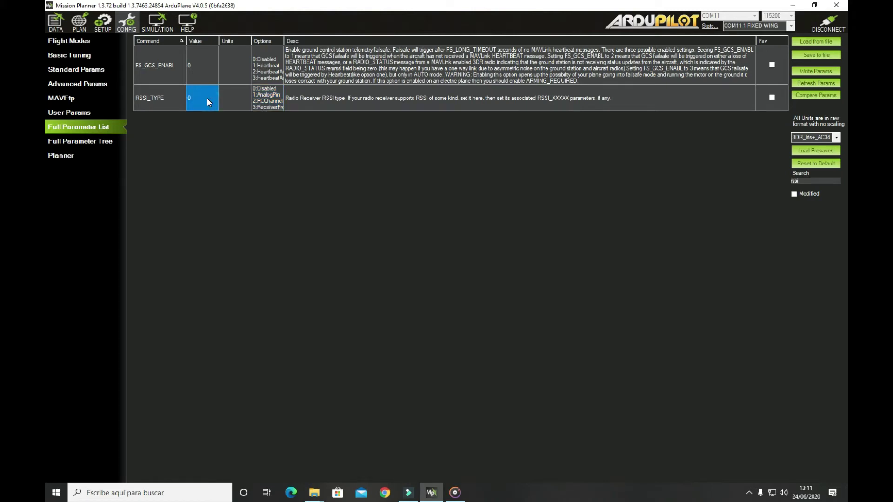
pyautogui.write('2')
pyautogui.press('Return')
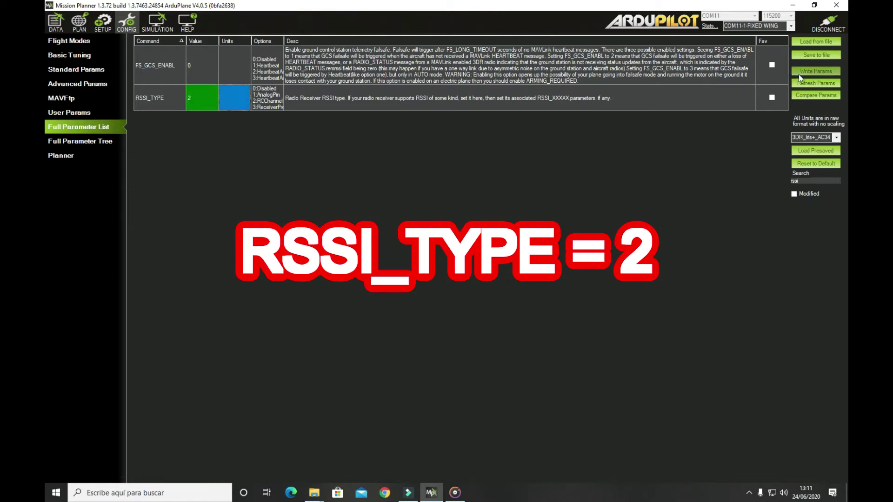
# - Write the changed RSSI_TYPE parameter to the flight controller and refresh the parameter list
pyautogui.click(805, 72)
pyautogui.click(501, 266)
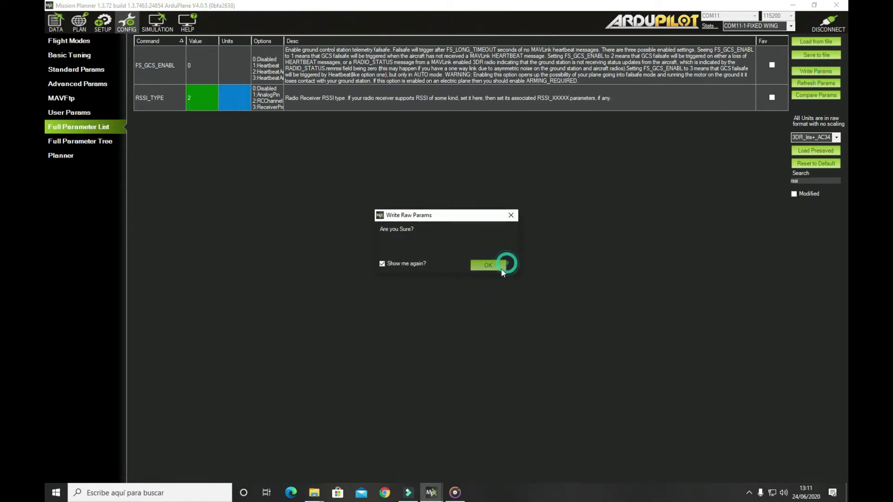
pyautogui.click(485, 255)
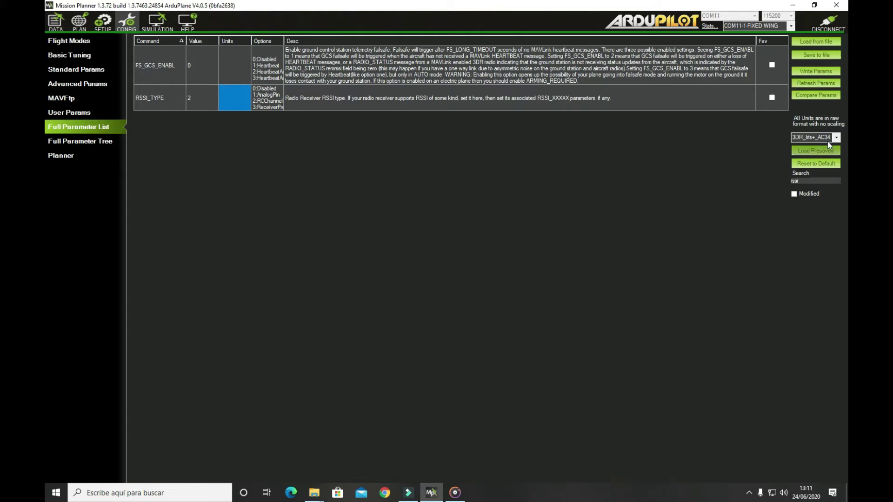
pyautogui.click(817, 82)
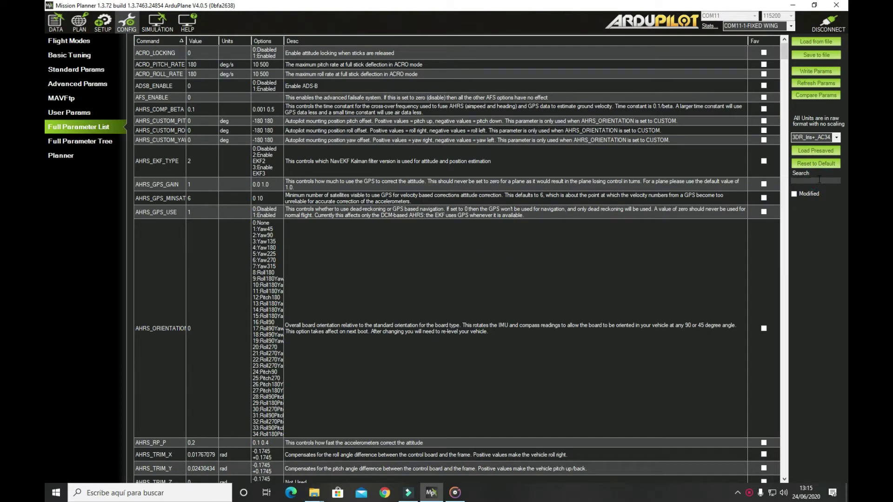
# - Filter the refreshed parameters by "rssi" and set RSSI_CHANNEL to 8
pyautogui.write('ssi')
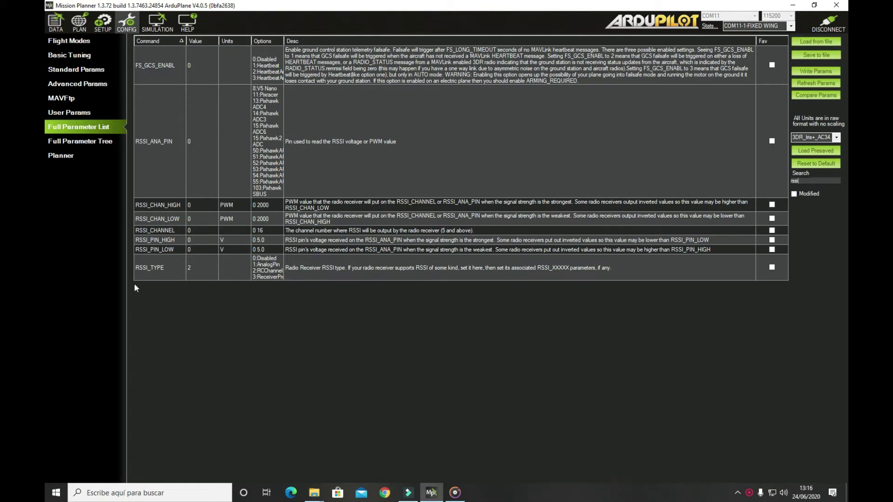
pyautogui.click(146, 230)
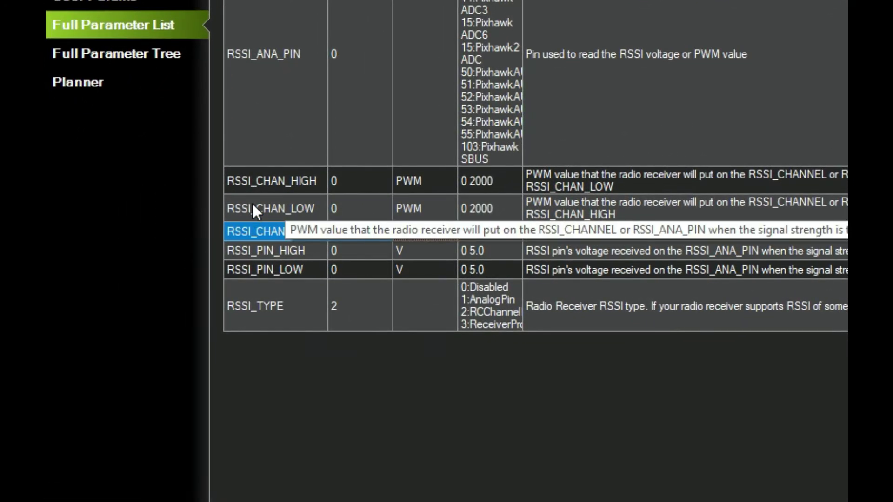
pyautogui.click(253, 206)
pyautogui.moveTo(240, 177); pyautogui.dragTo(397, 184)
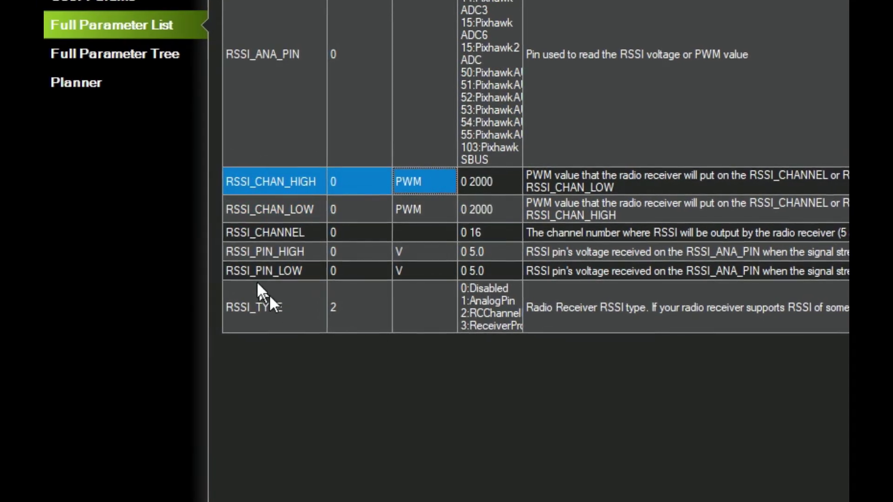
pyautogui.click(235, 233)
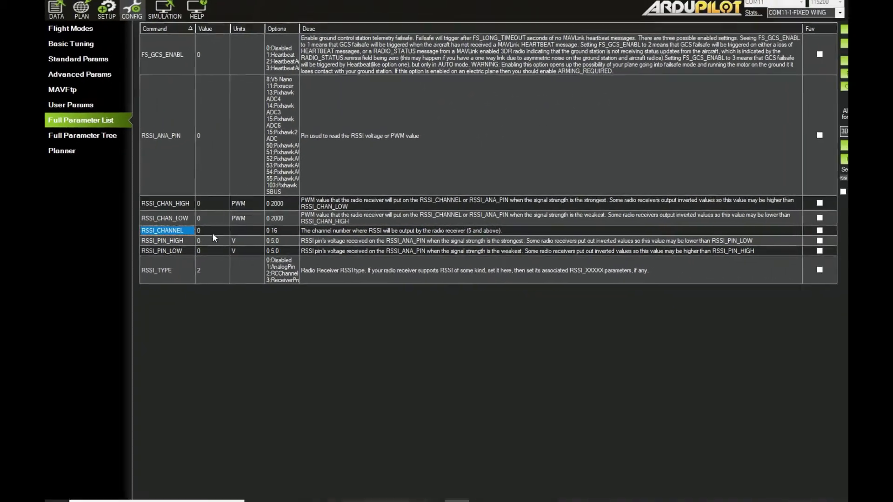
pyautogui.click(211, 231)
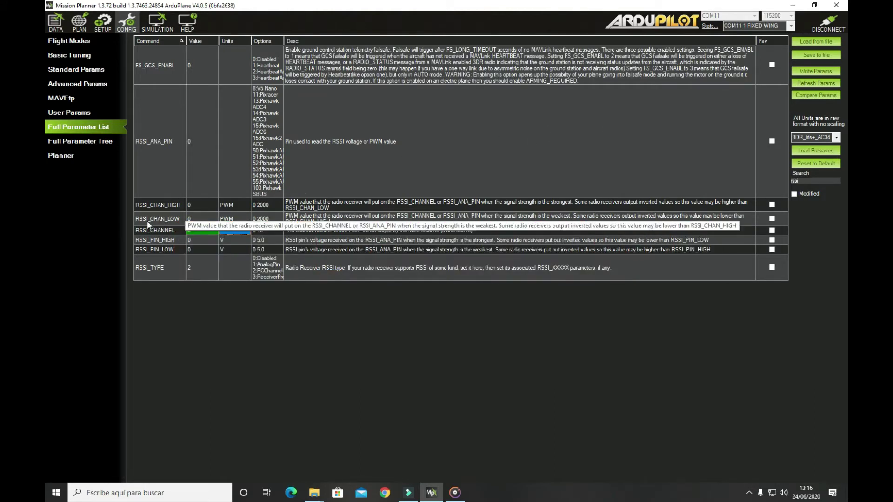
# - Set the RSSI_CHAN_HIGH parameter to 1799 PWM for the strongest signal
pyautogui.click(161, 218)
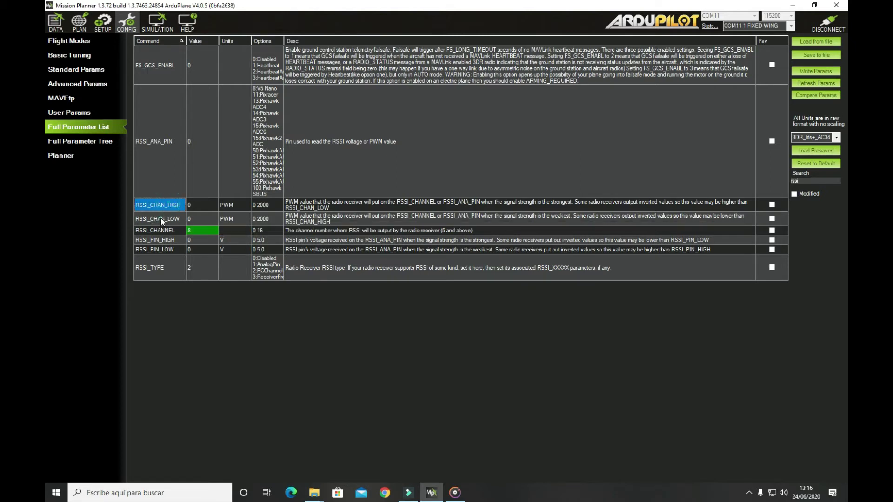
pyautogui.click(199, 205)
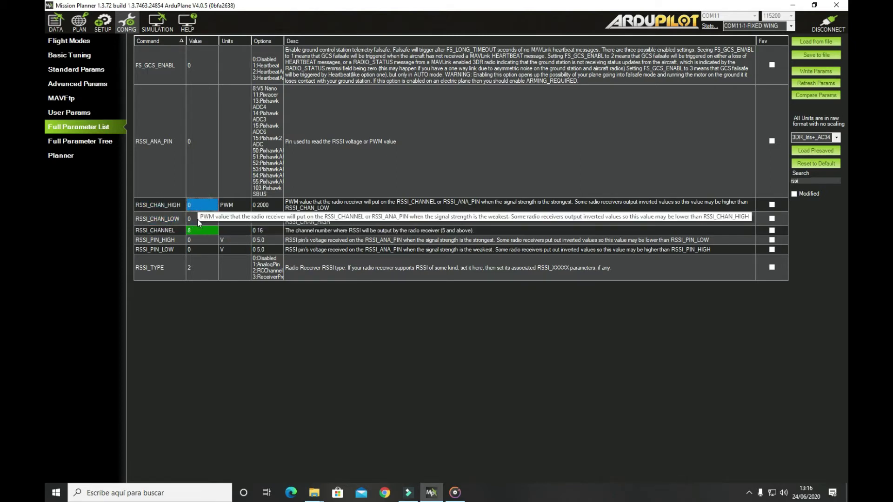
pyautogui.click(198, 219)
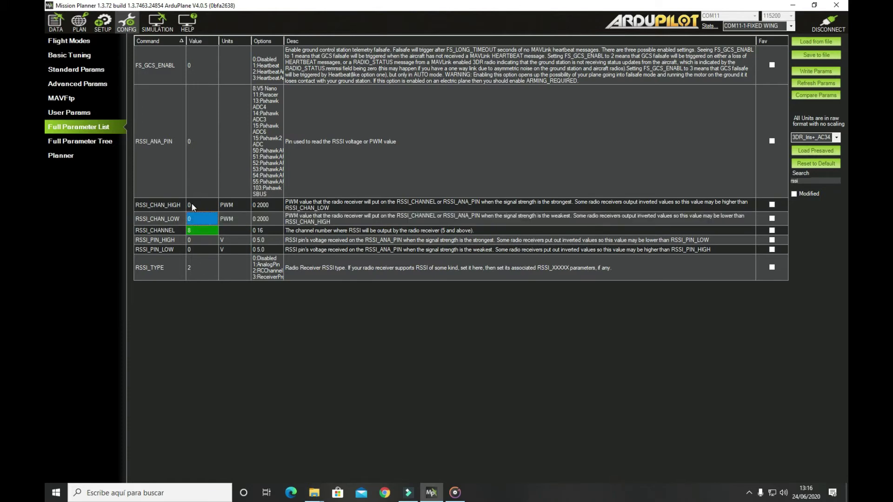
pyautogui.click(195, 206)
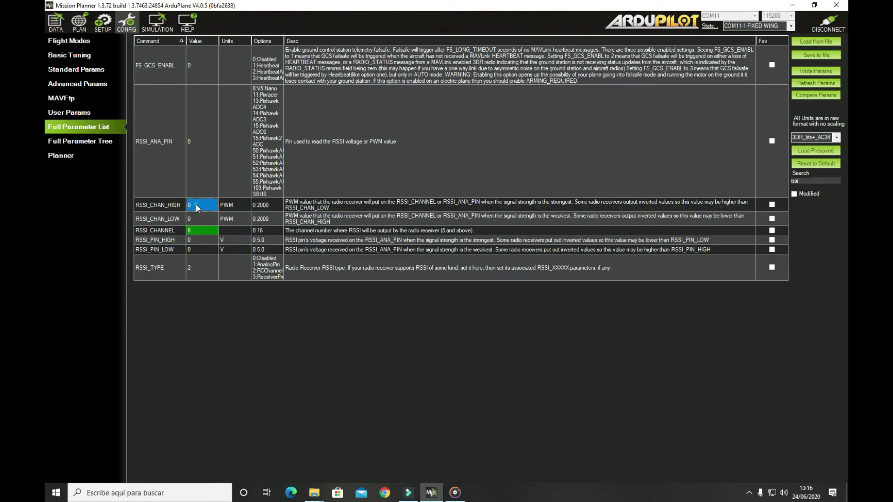
pyautogui.click(196, 204)
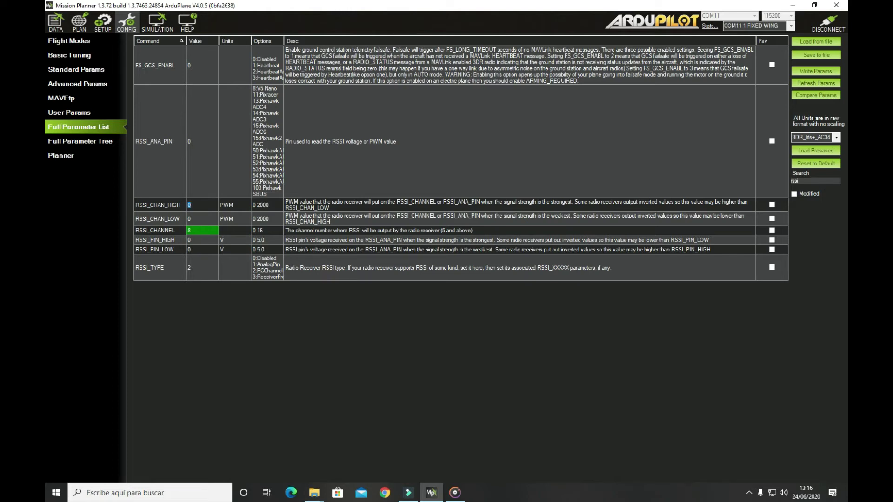
pyautogui.write('99')
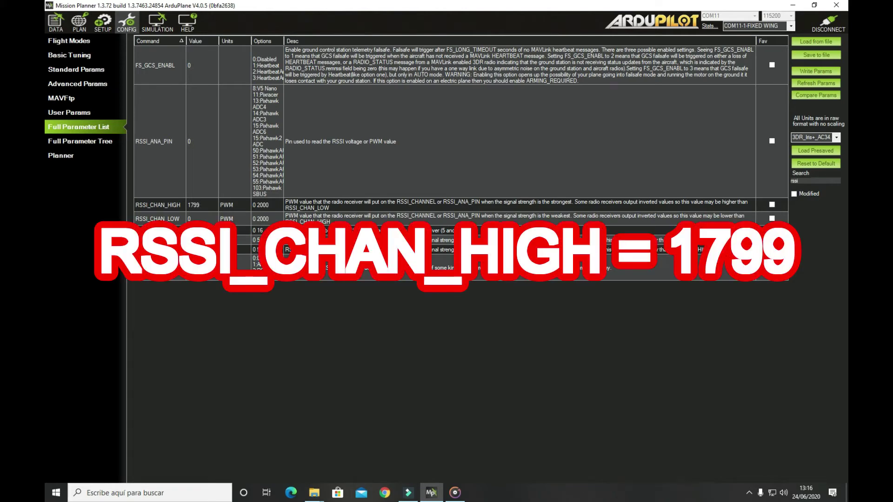
pyautogui.click(234, 205)
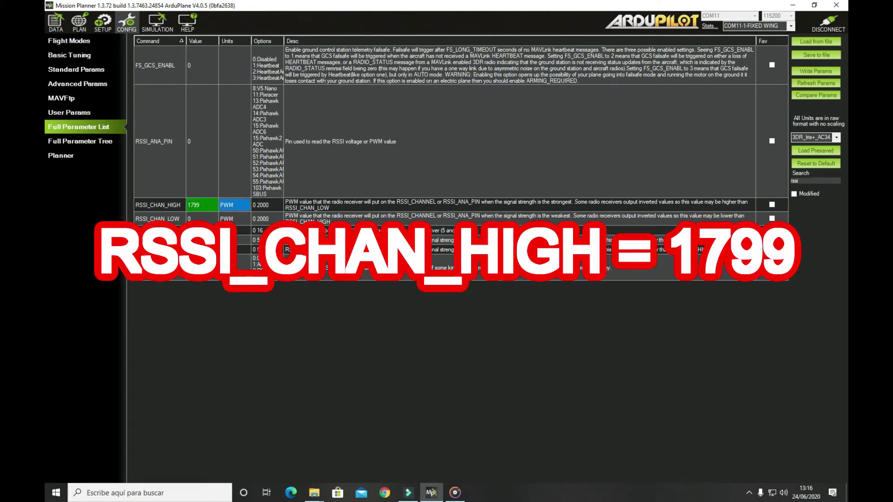
# - Set the RSSI_CHAN_LOW parameter to 999 PWM for the weakest signal
pyautogui.click(197, 219)
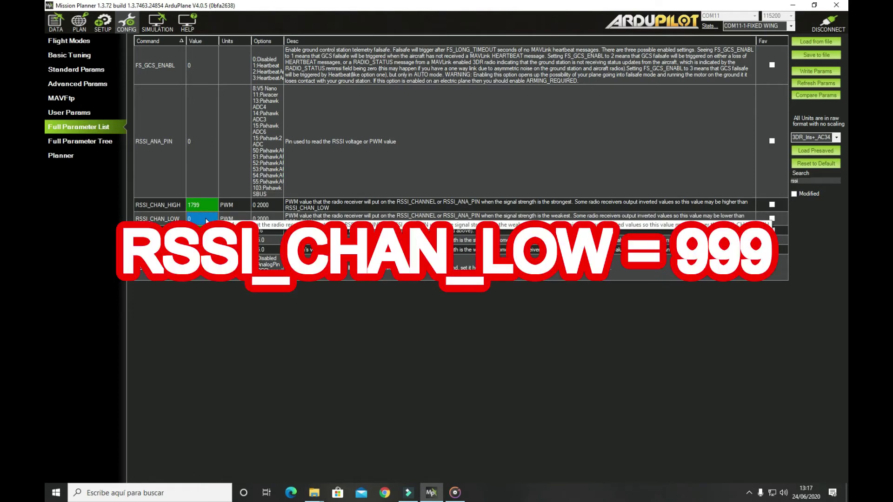
pyautogui.write('999')
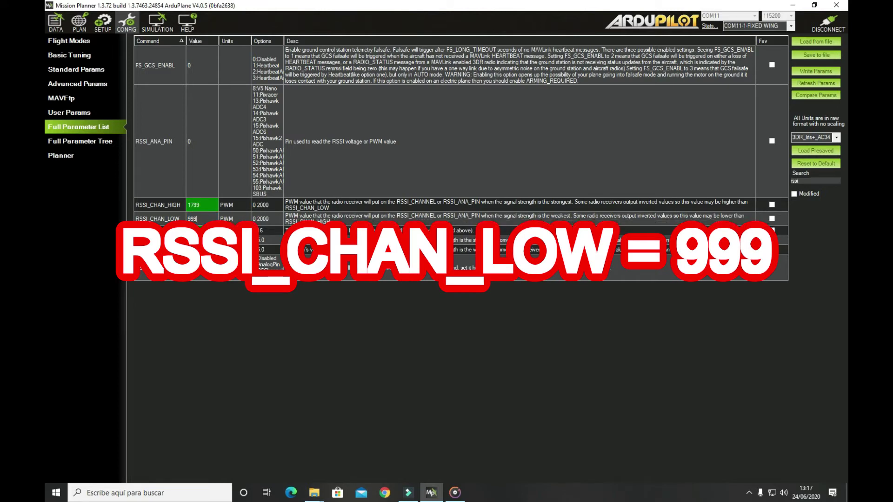
pyautogui.press('Tab')
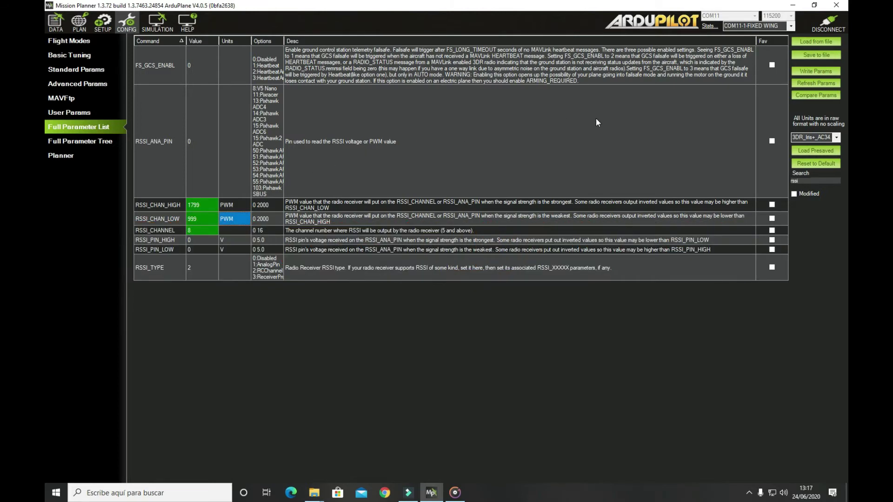
# - Write the modified RSSI channel, high and low parameters to the flight controller
pyautogui.click(816, 70)
pyautogui.click(496, 265)
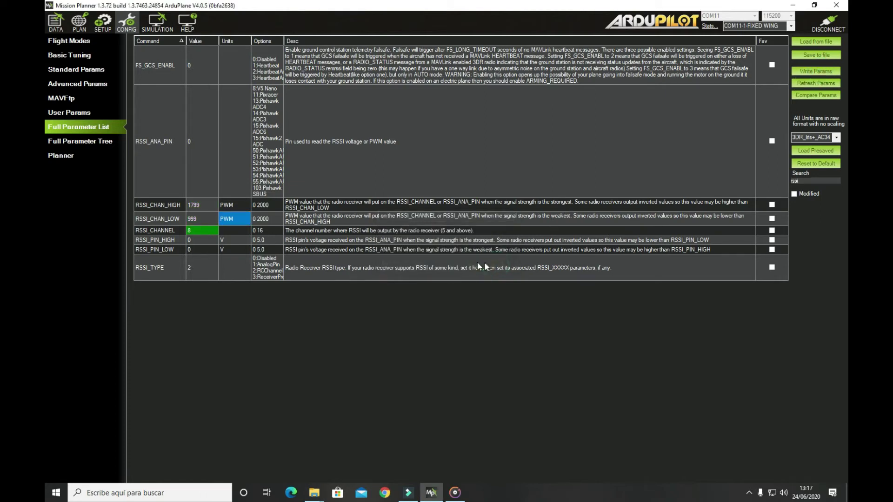
pyautogui.click(486, 265)
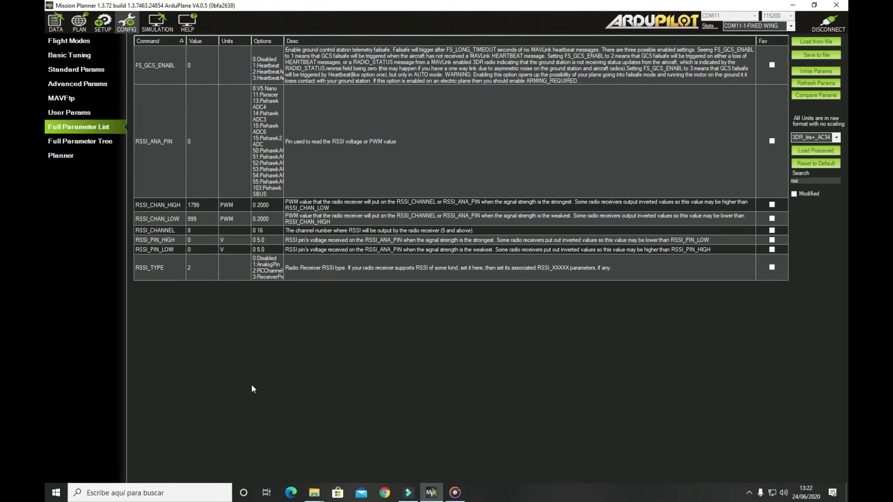
# - Return to the flight data view and examine the rxrssi entry in the vehicle status list
pyautogui.click(58, 26)
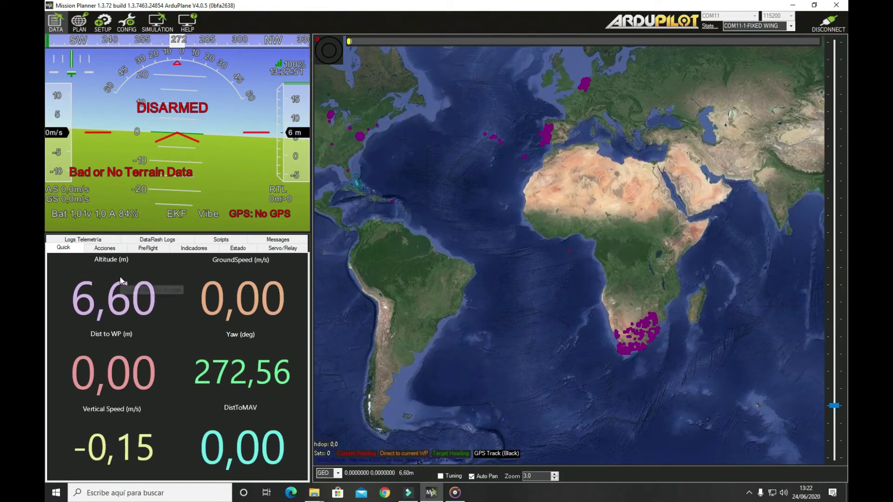
pyautogui.doubleClick(237, 252)
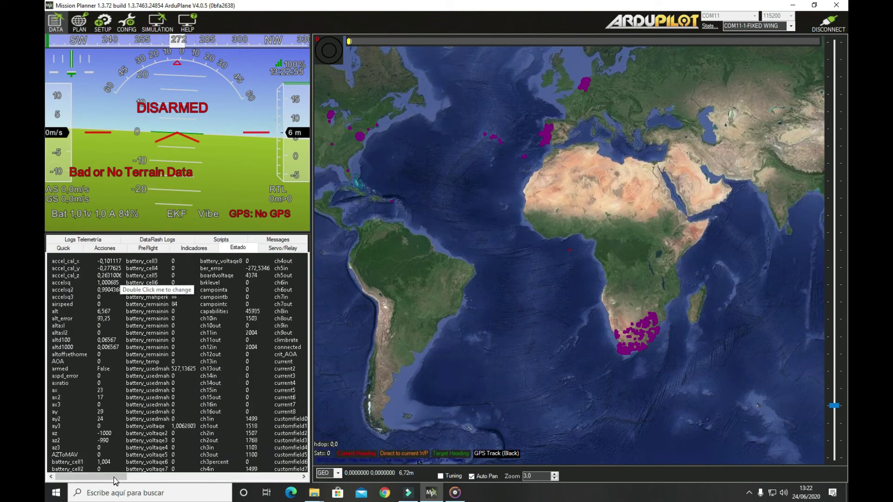
pyautogui.moveTo(125, 482); pyautogui.dragTo(307, 483)
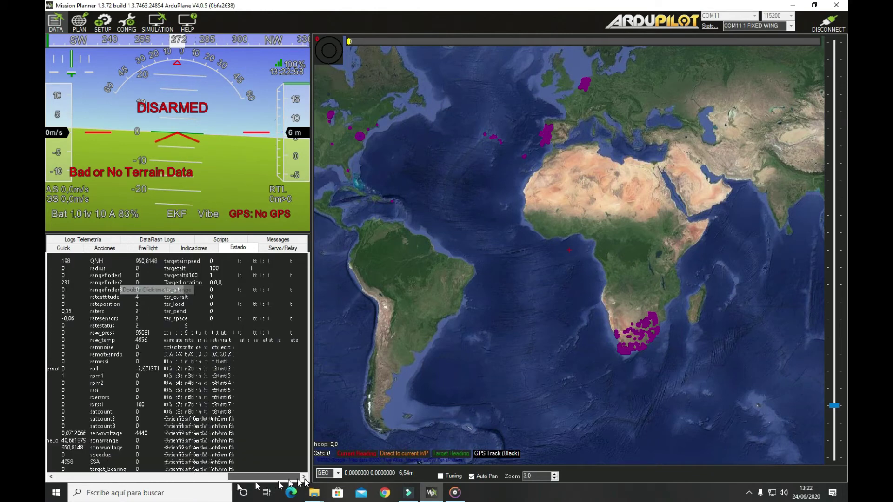